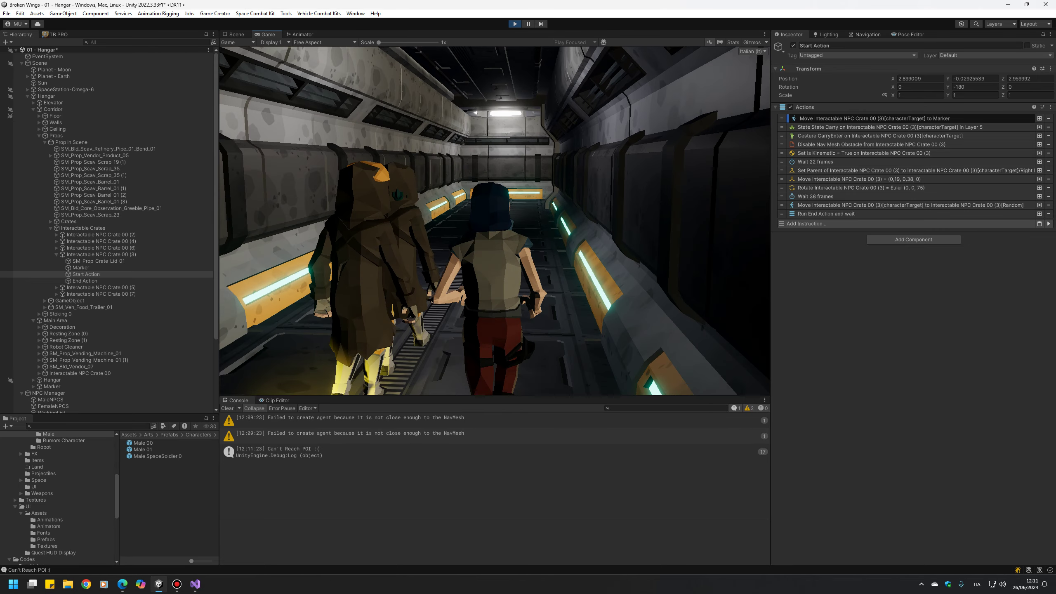
Step: Run the character down the corridor in the play test, and inspect the hangar's NavMesh in the Scene view
key("w")
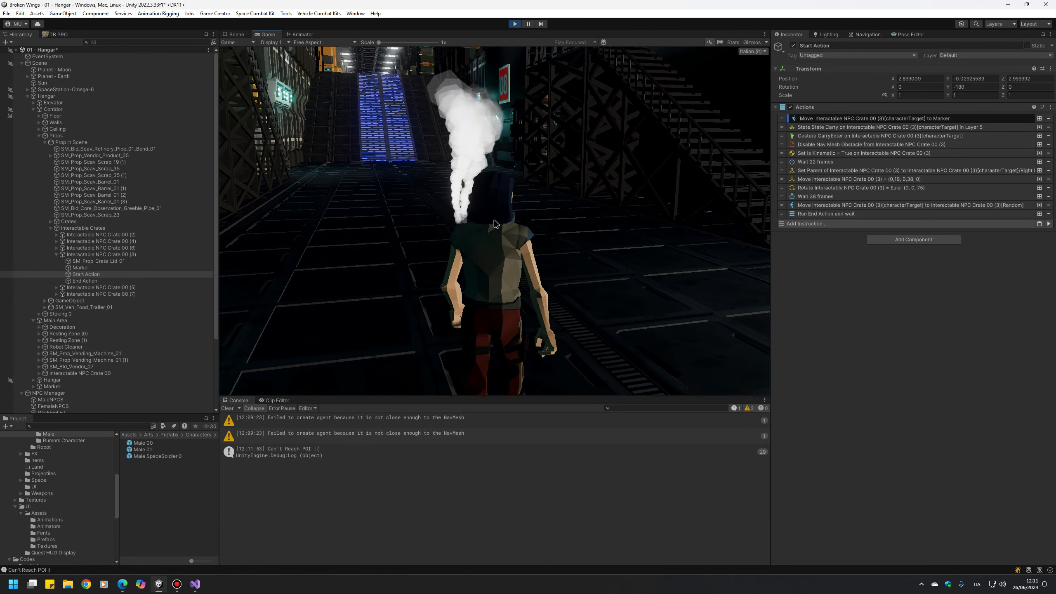
left_click(236, 34)
key("s")
right_click_drag(538, 252, 219, 228)
key("w")
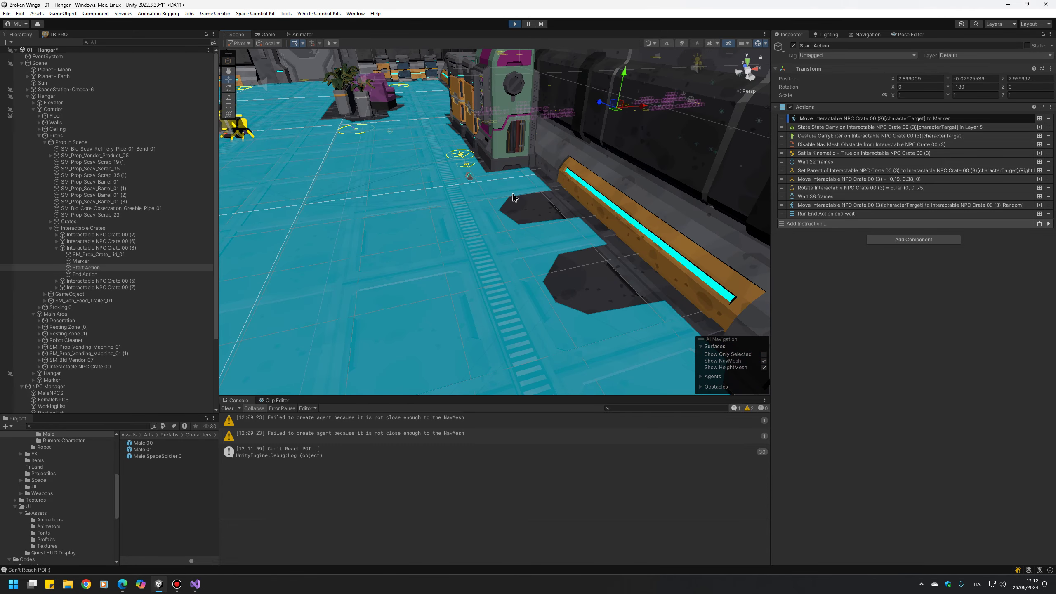
mouse_move(476, 177)
right_mouse_down()
mouse_move(546, 288)
mouse_move(586, 251)
mouse_move(528, 158)
mouse_move(529, 177)
mouse_move(440, 189)
mouse_move(464, 172)
mouse_move(437, 229)
right_mouse_up()
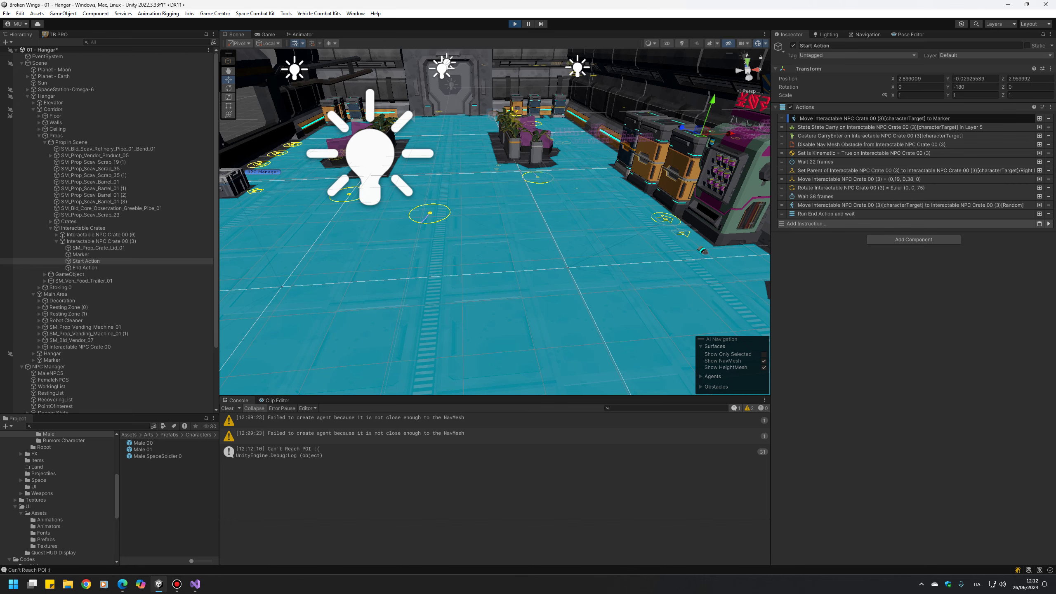
Step: Bring the Behavior Tree window into view to examine its Sequence and Selector task branches, and return to the scene
left_click_drag(0, 82, 656, 65)
middle_click_drag(640, 223, 398, 206)
middle_click_drag(618, 271, 565, 273)
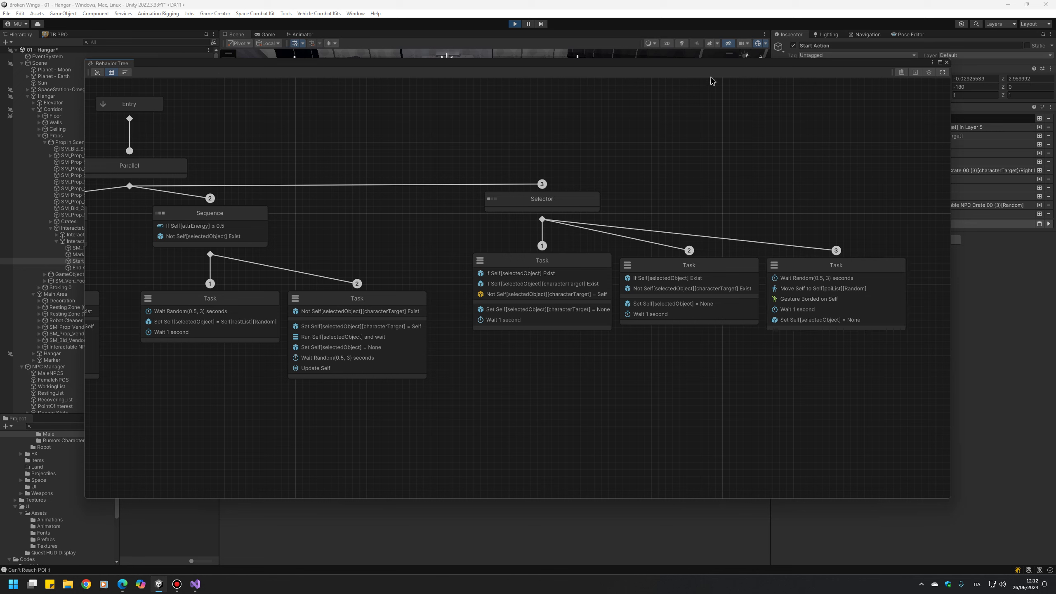
left_click_drag(708, 68, 0, 137)
right_click_drag(429, 248, 559, 184)
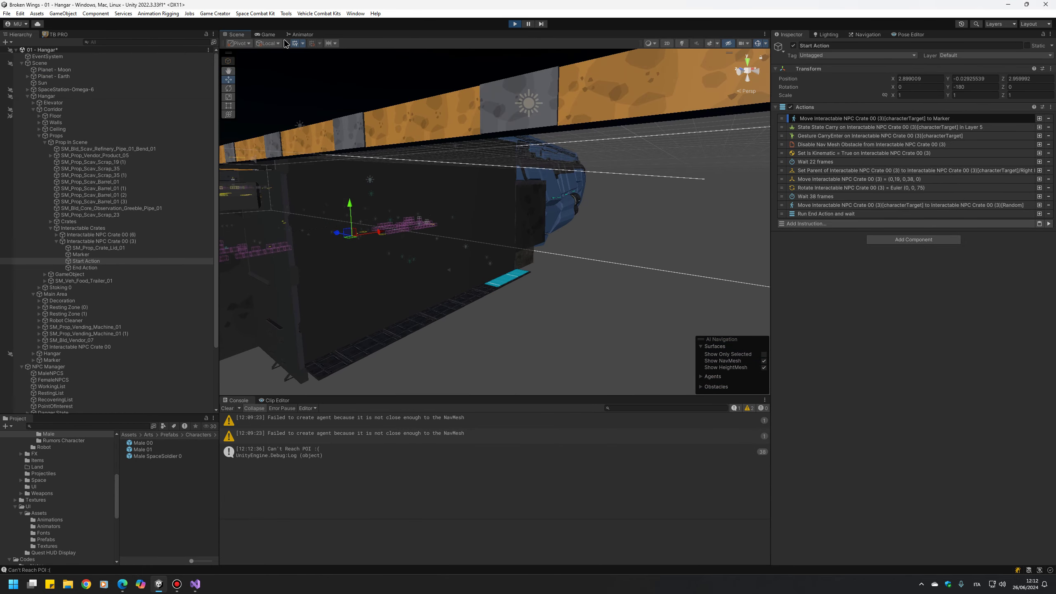
Step: Return to the Game view, browse the quests on the quest terminal back to "Il cargo Stella Maris", and leave the terminal
left_click(267, 34)
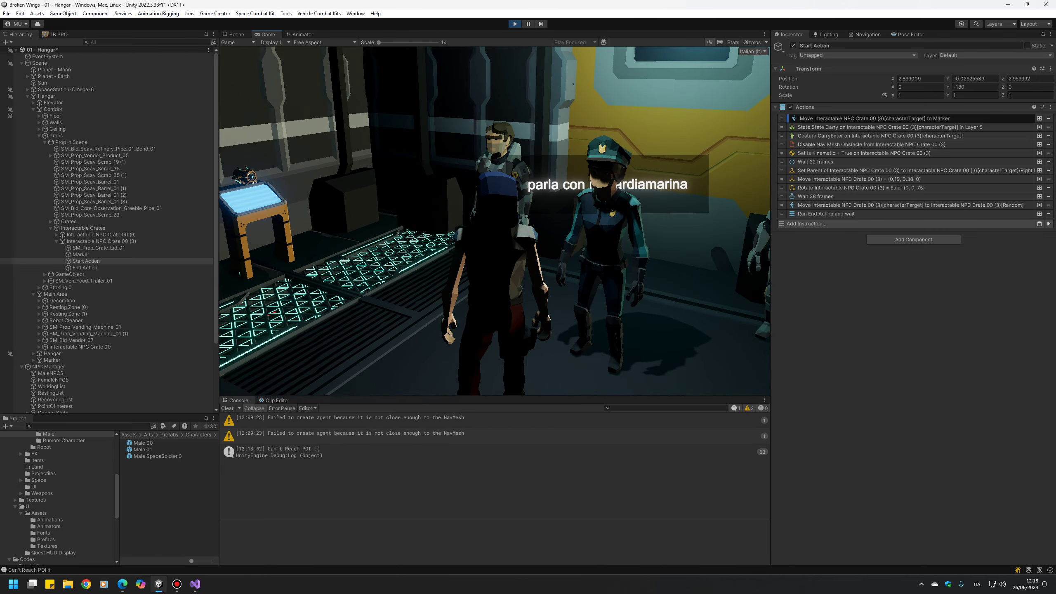
key("w")
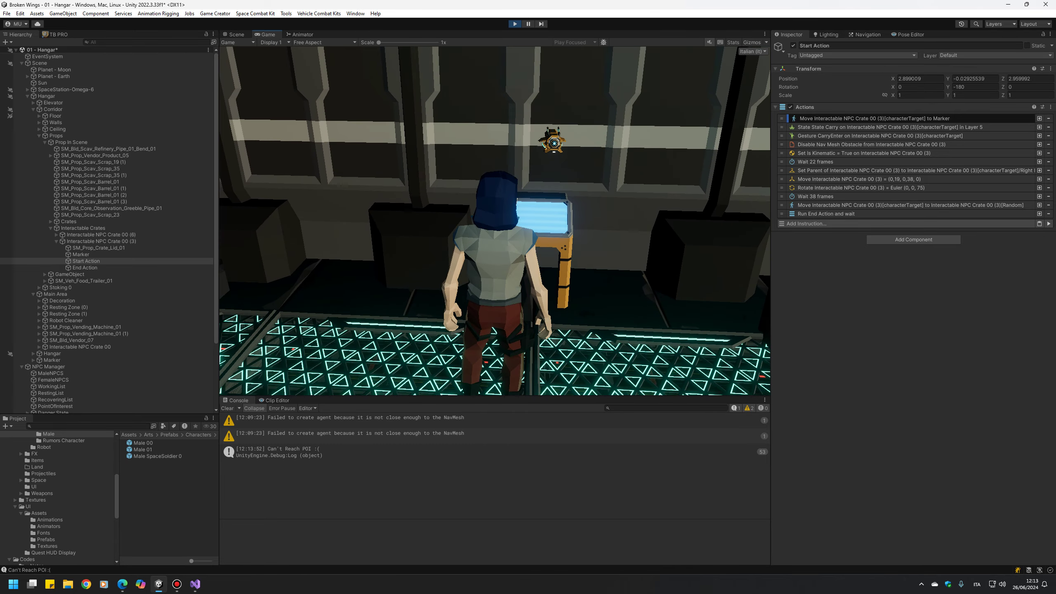
key("e")
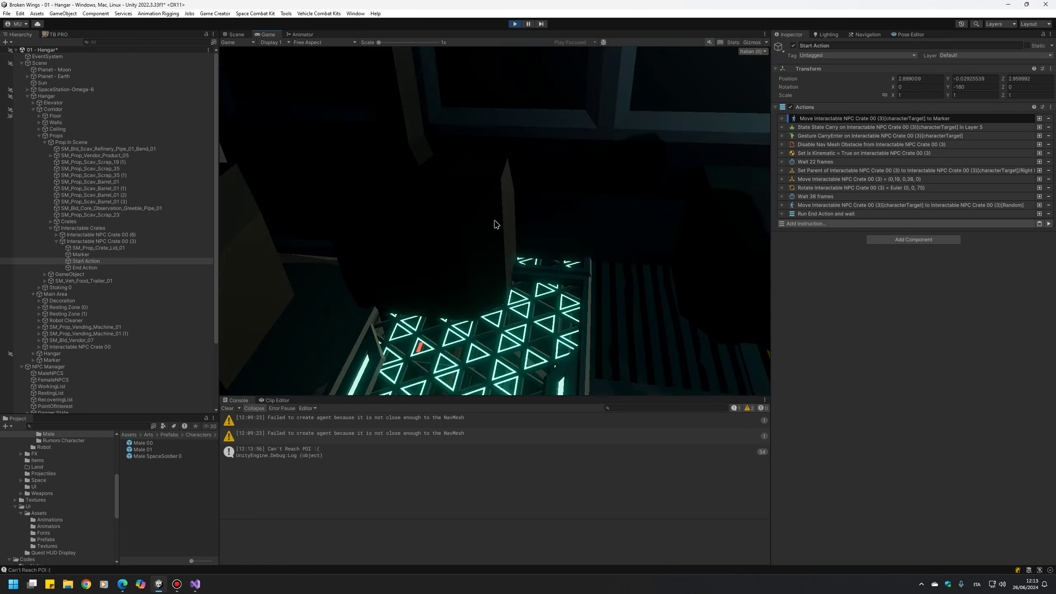
left_click(637, 327)
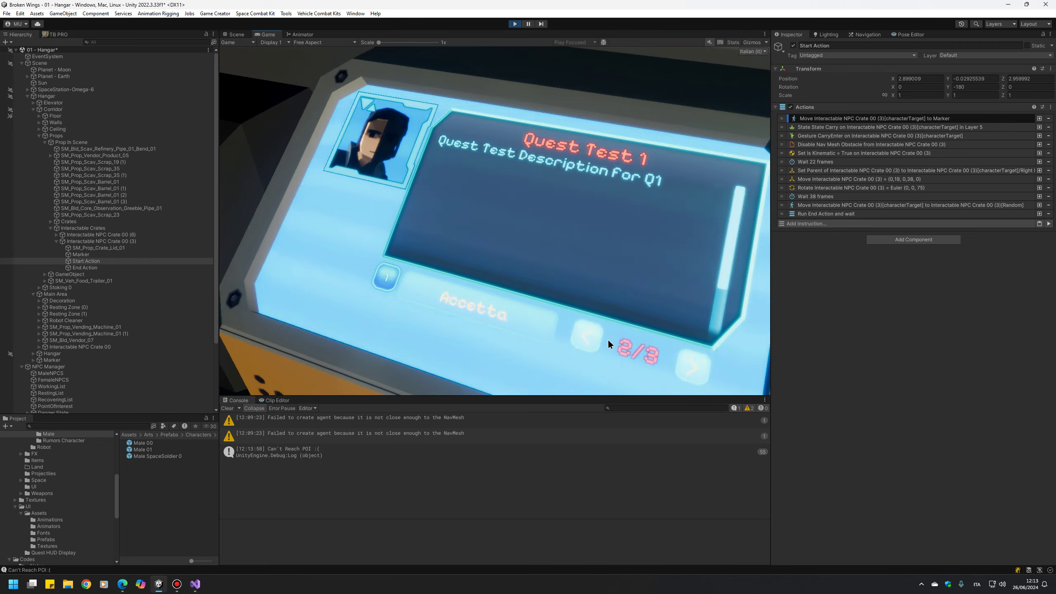
left_click(560, 312)
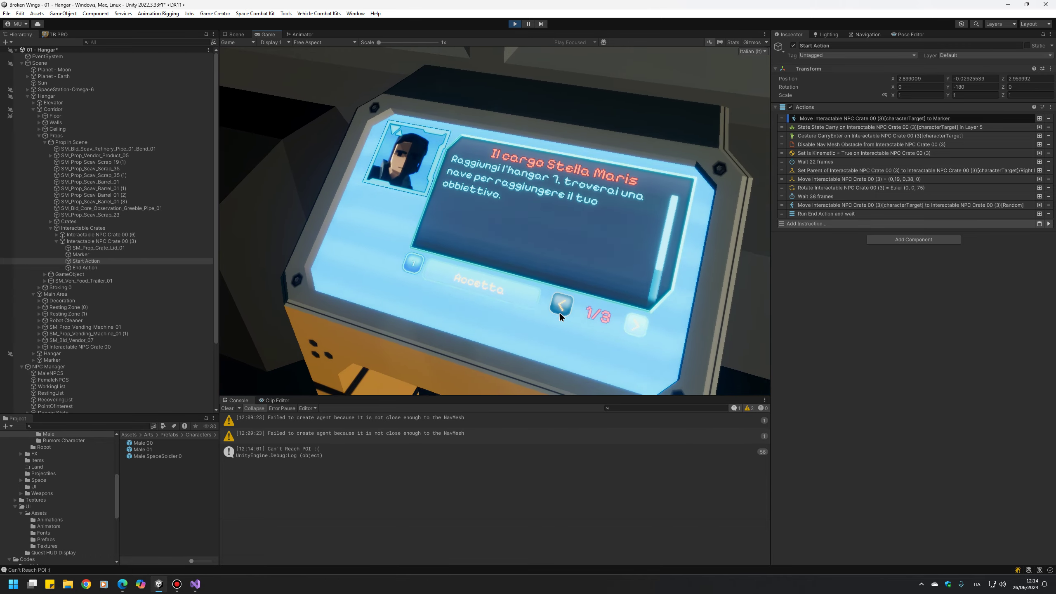
key("Escape")
Step: Run the character through the connected storage rooms past the crates and the doorway NPC to check the populated areas
key("a")
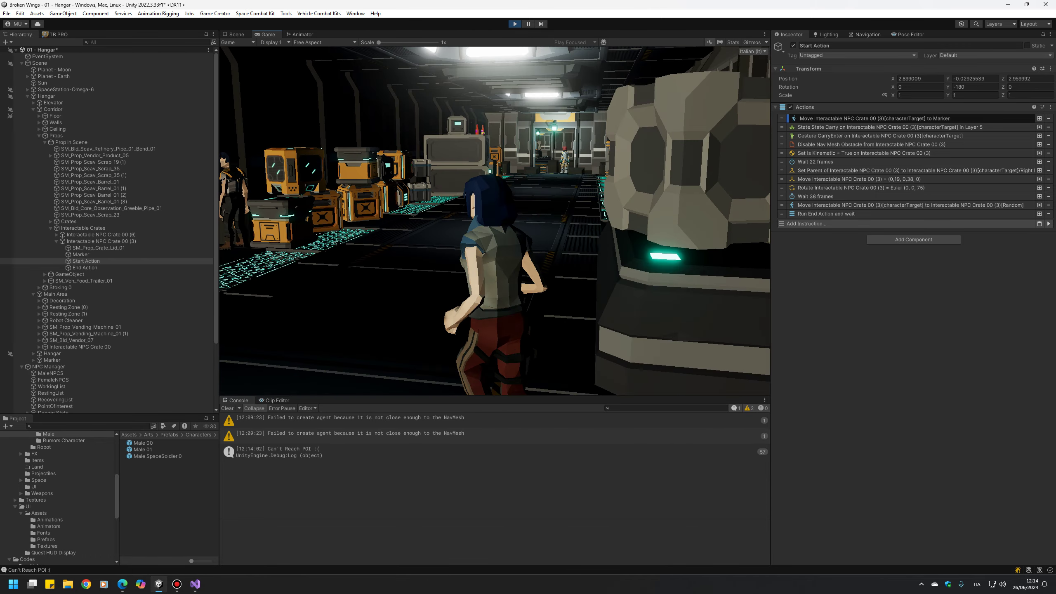
key("w")
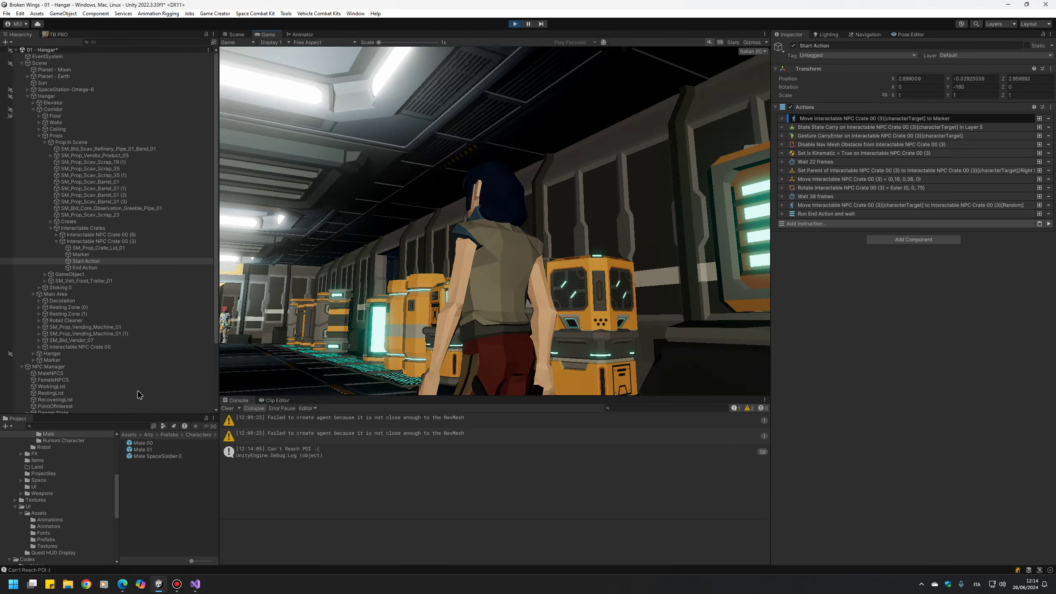
key("w")
key("w")
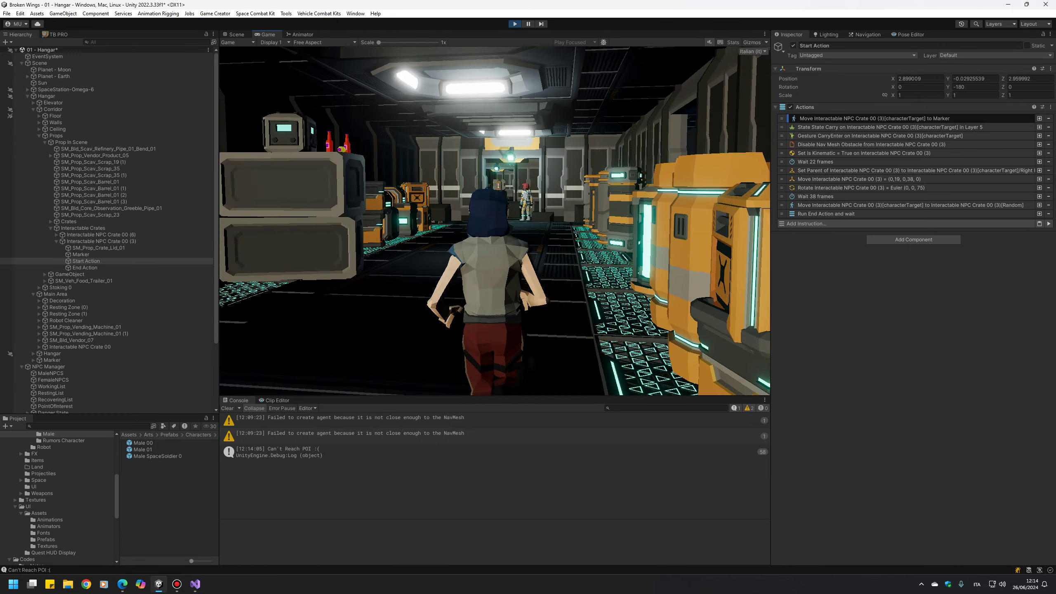
key("w")
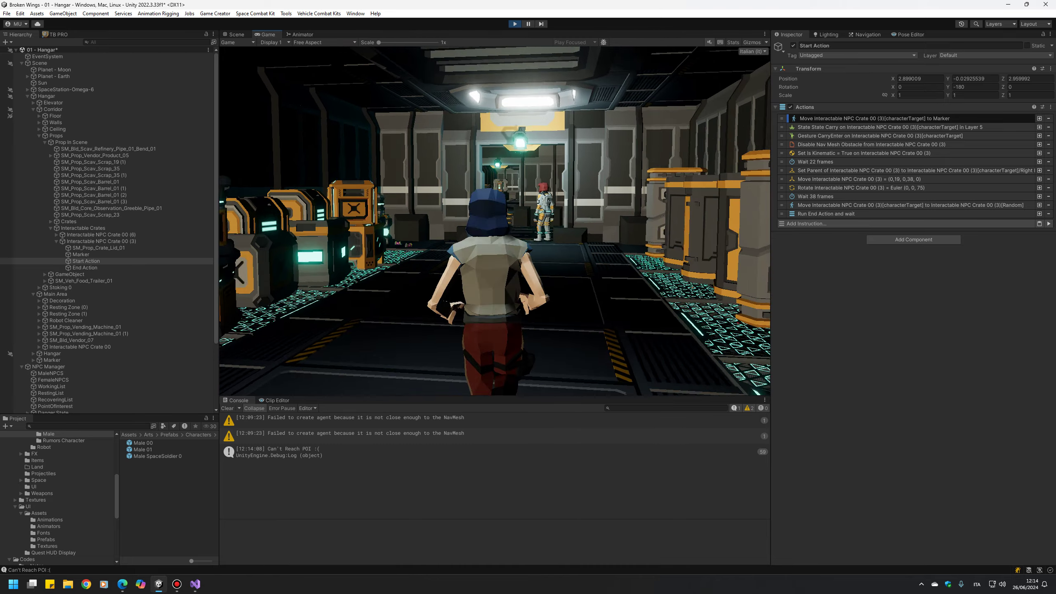
key("w")
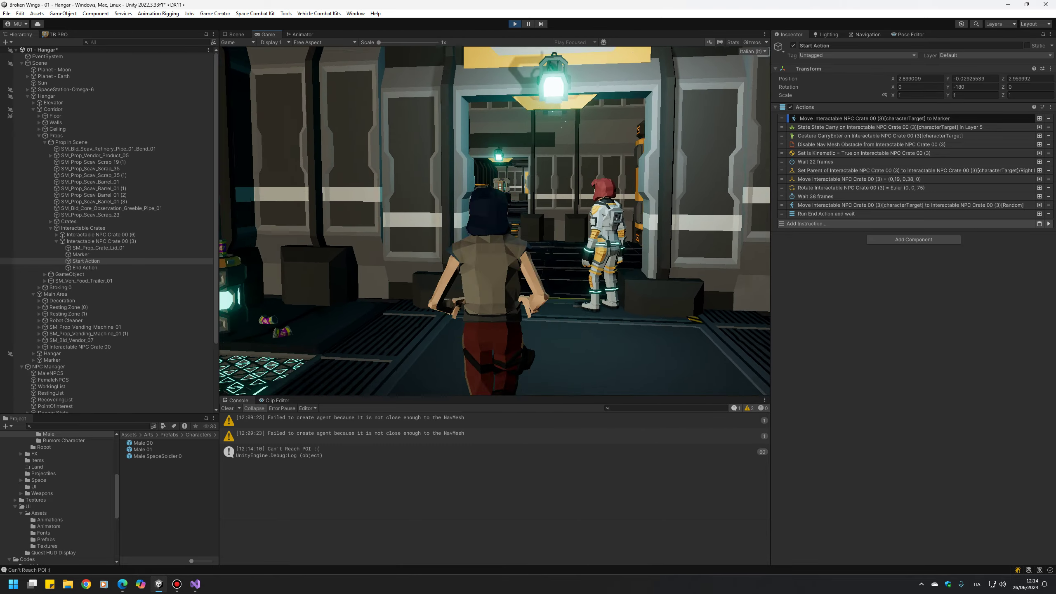
key("w")
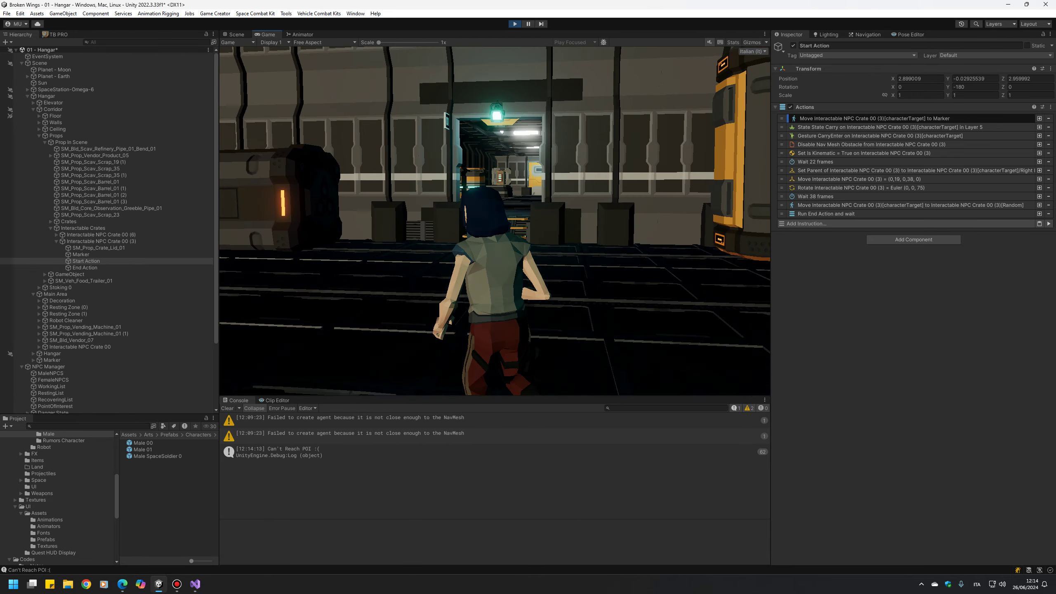
key("w")
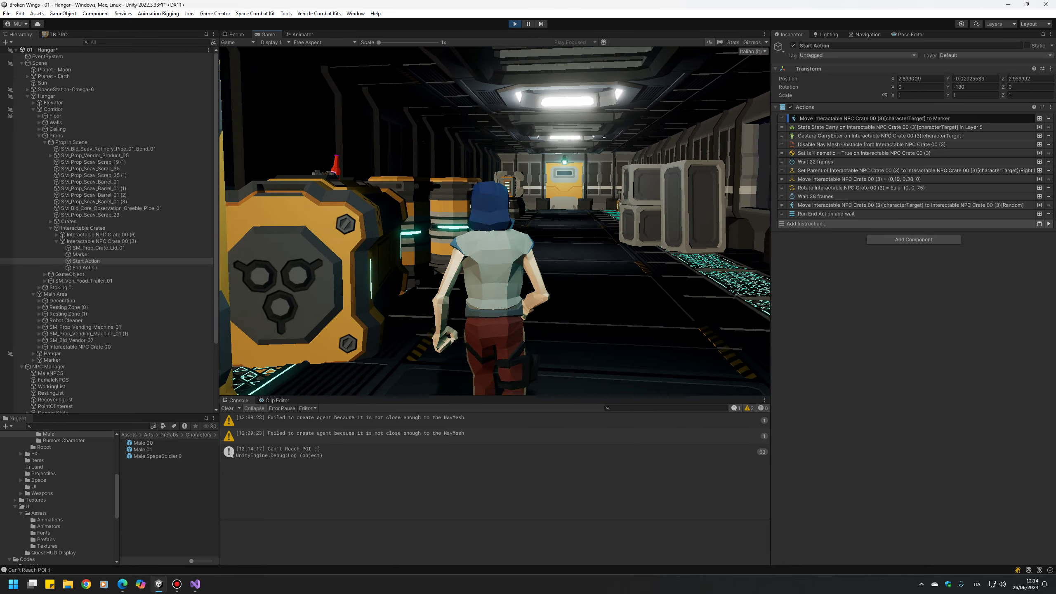
Step: Run the character along the large dark hangar lined with coloured containers as far as the 02 sign
key("s")
key("w")
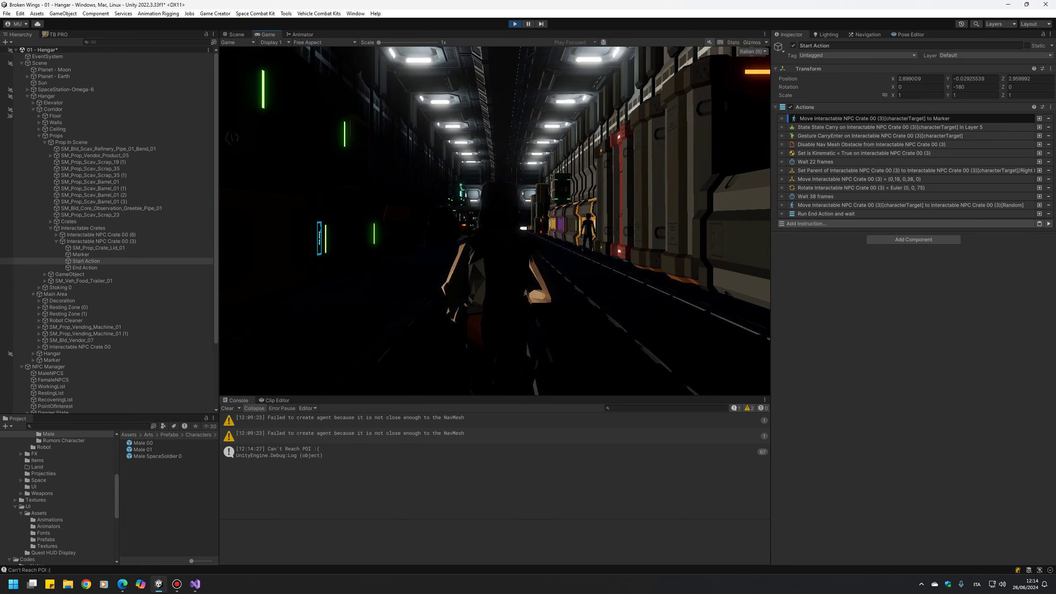
key("w")
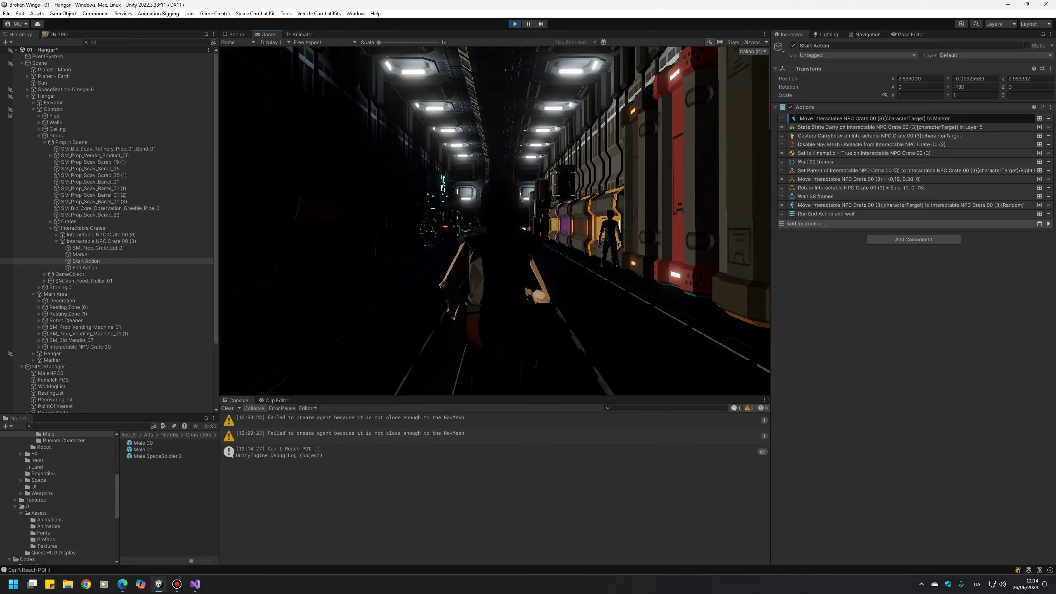
key("w")
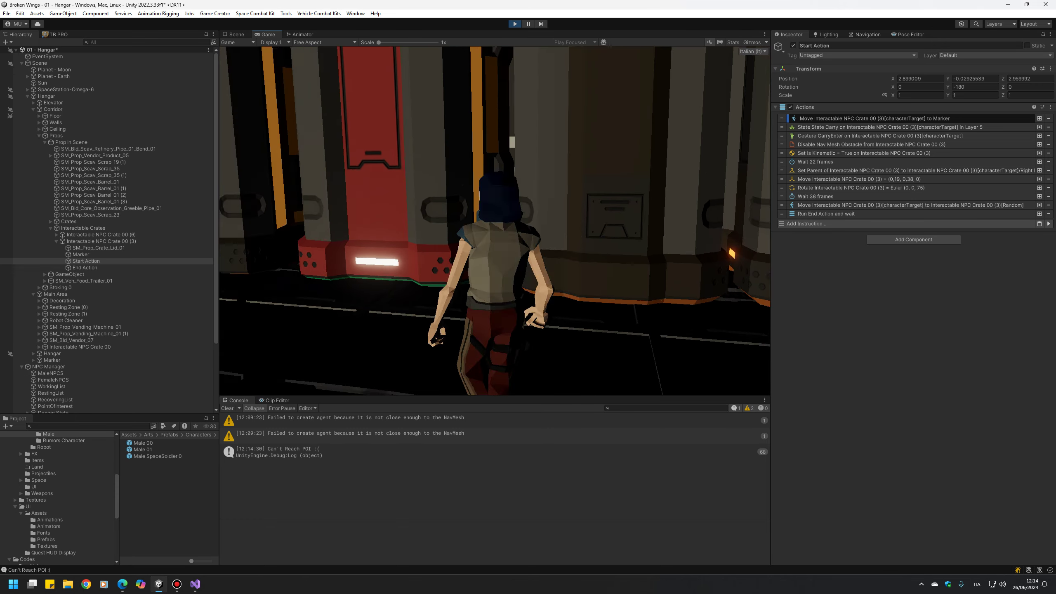
key("w")
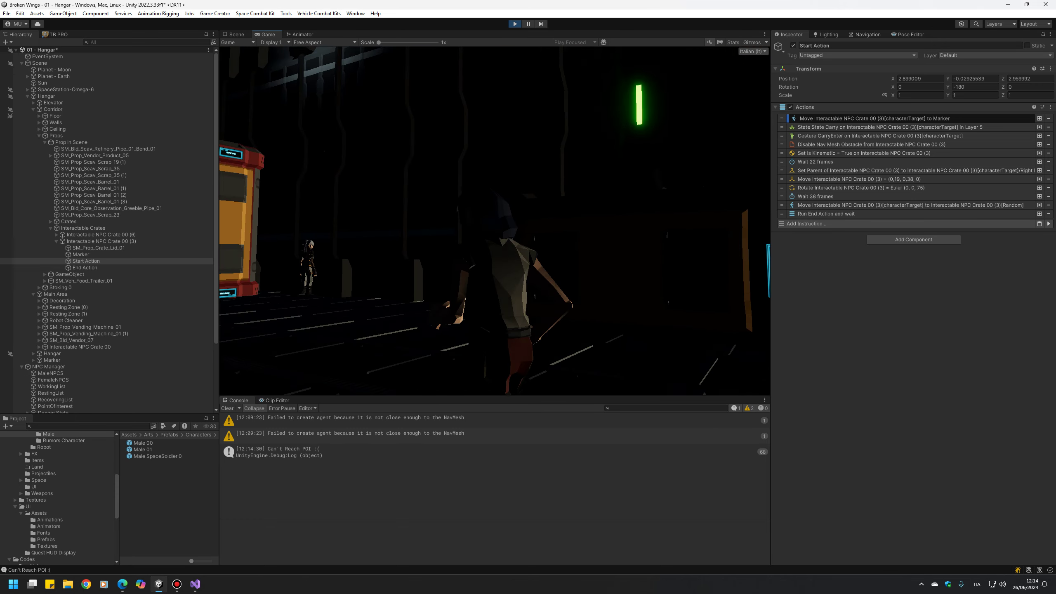
key("w")
key("w")
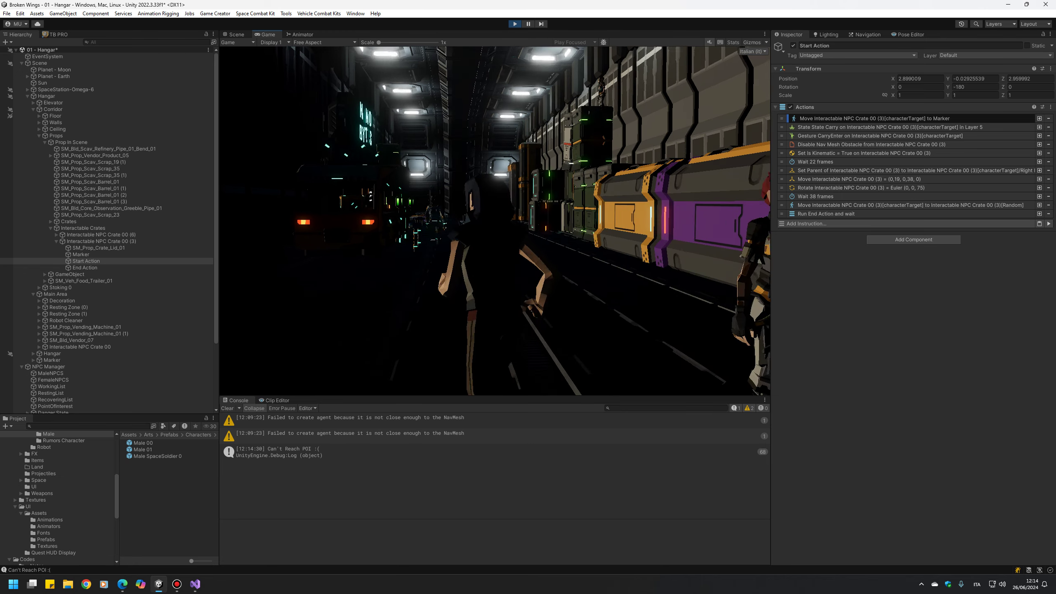
key("w")
key("w")
key("w")
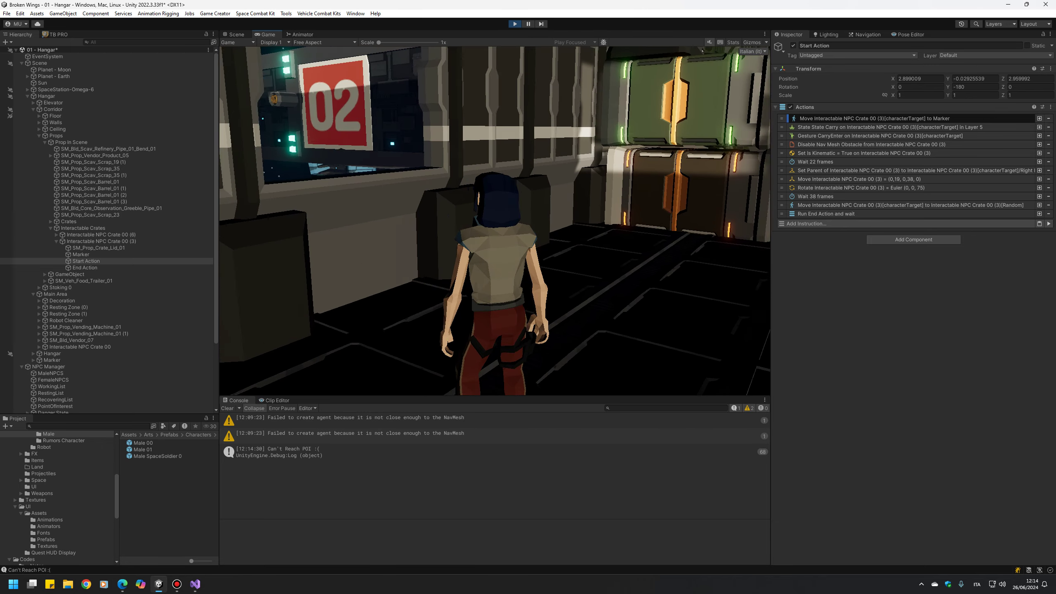
Step: Run the character down the stairs into the teal-lit area by the 08 sign to observe the NPCs
key("d")
key("s")
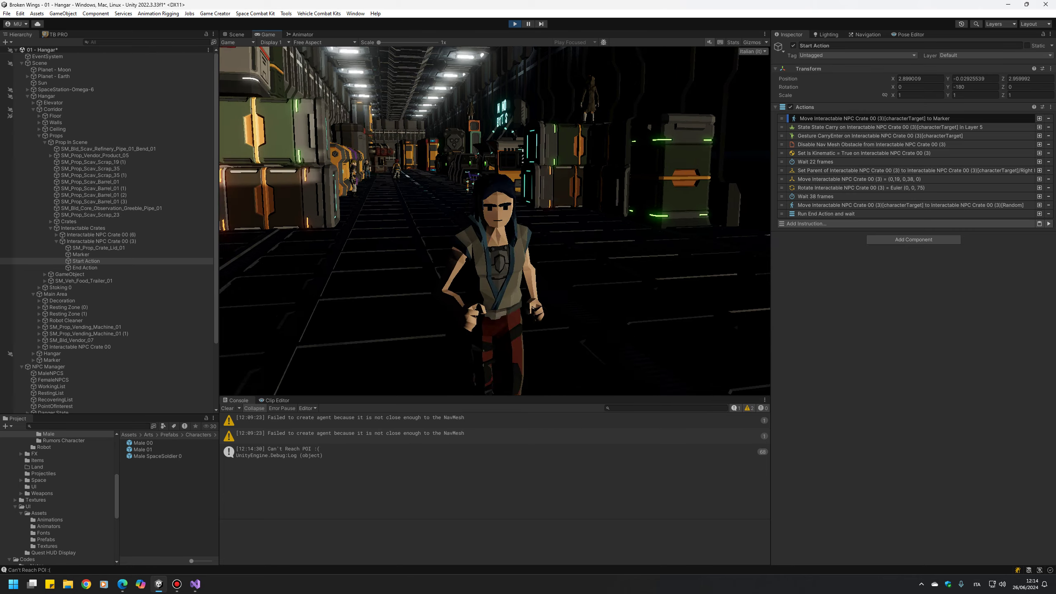
key("w")
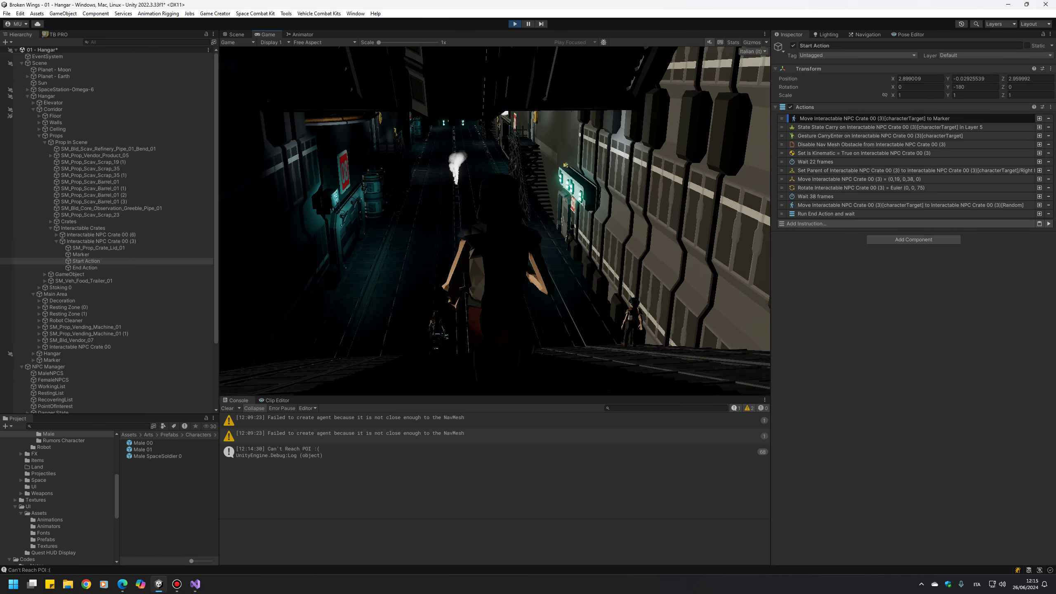
key("w")
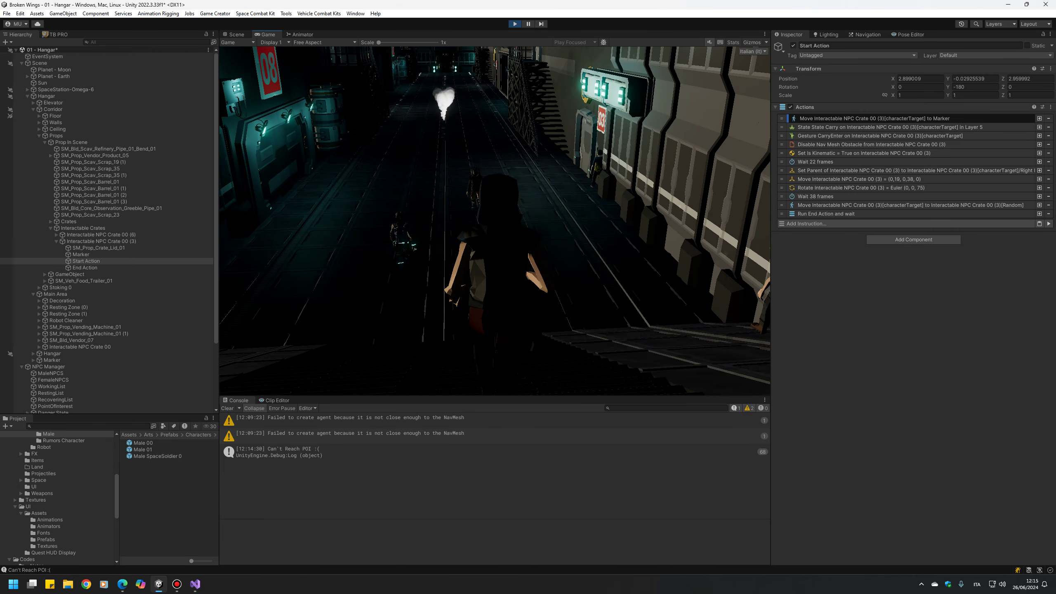
key("w")
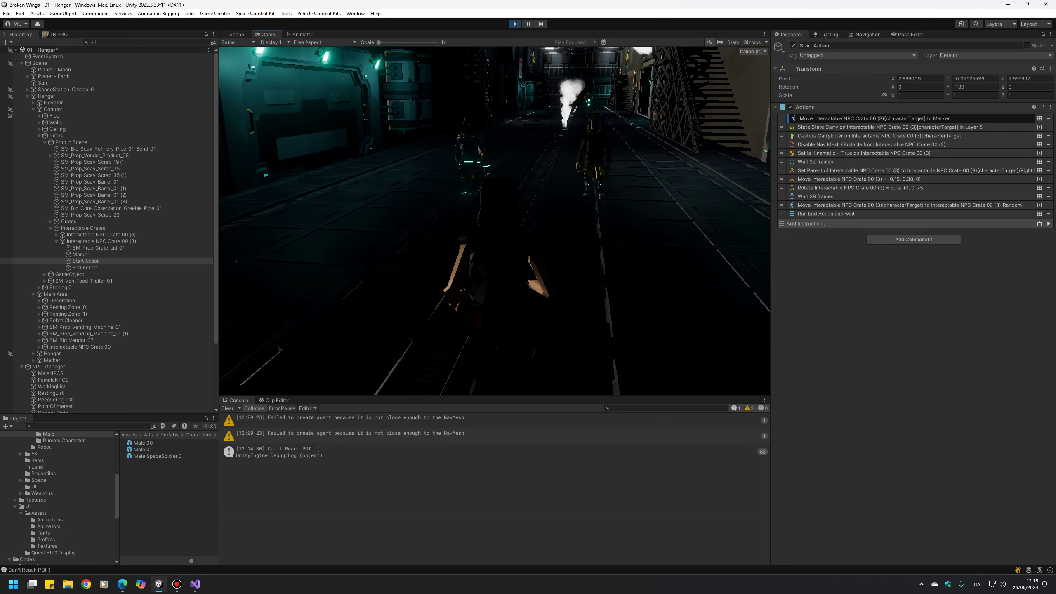
Step: Exit play mode, and set the NPC Manager's Npc In Range to 25 and its Population to 35
left_click(514, 24)
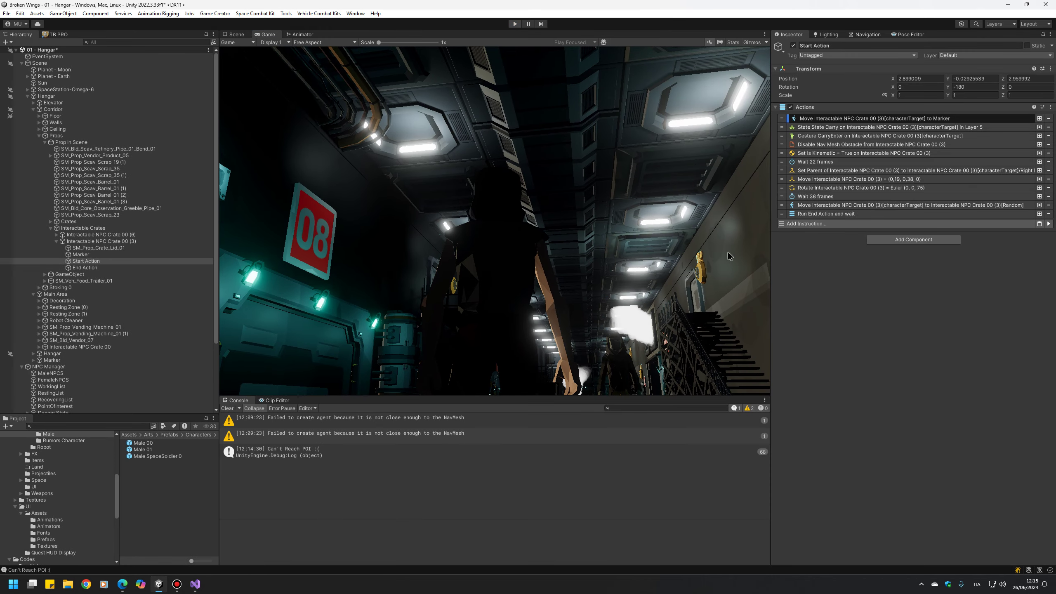
left_click(27, 96)
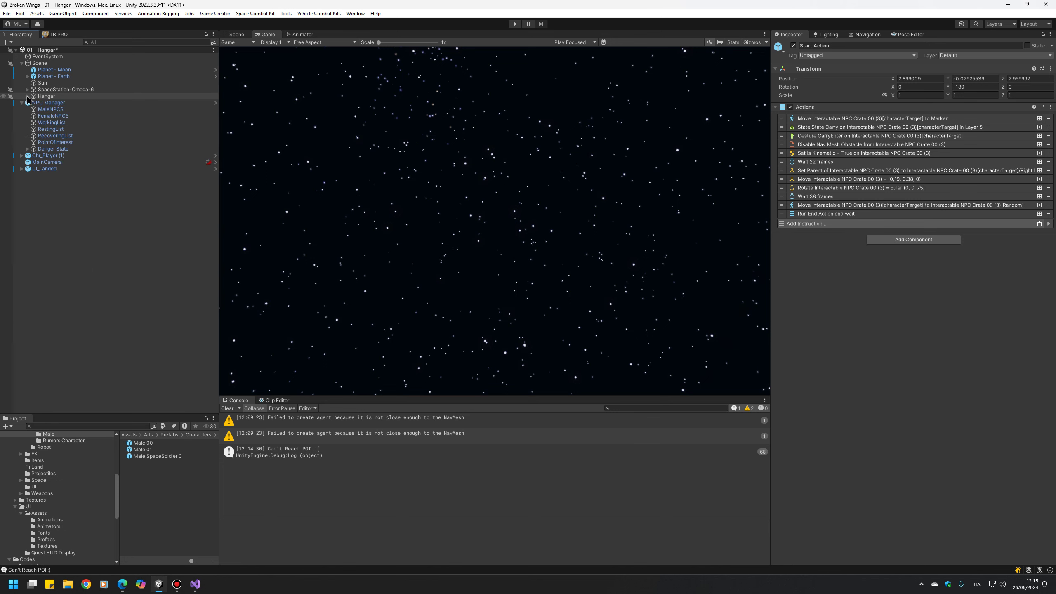
left_click(48, 103)
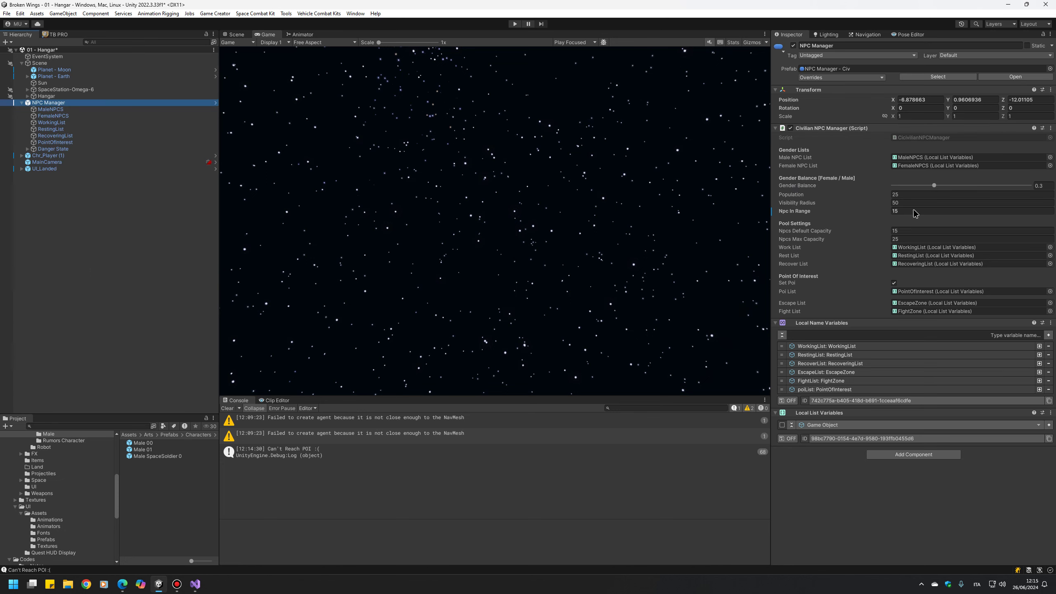
left_click(916, 195)
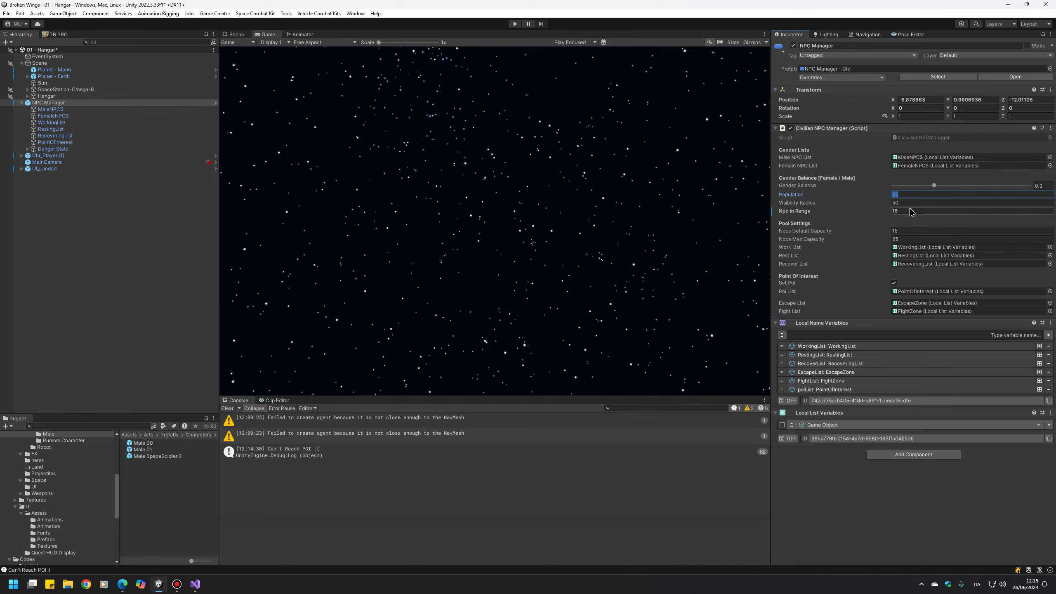
left_click(910, 210)
left_click(905, 194)
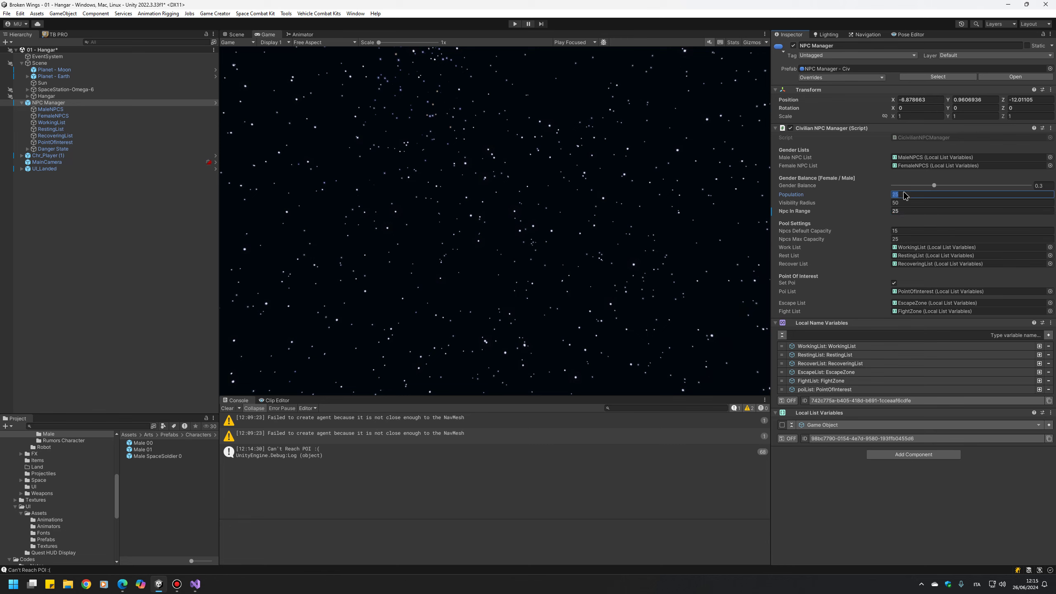
type("35")
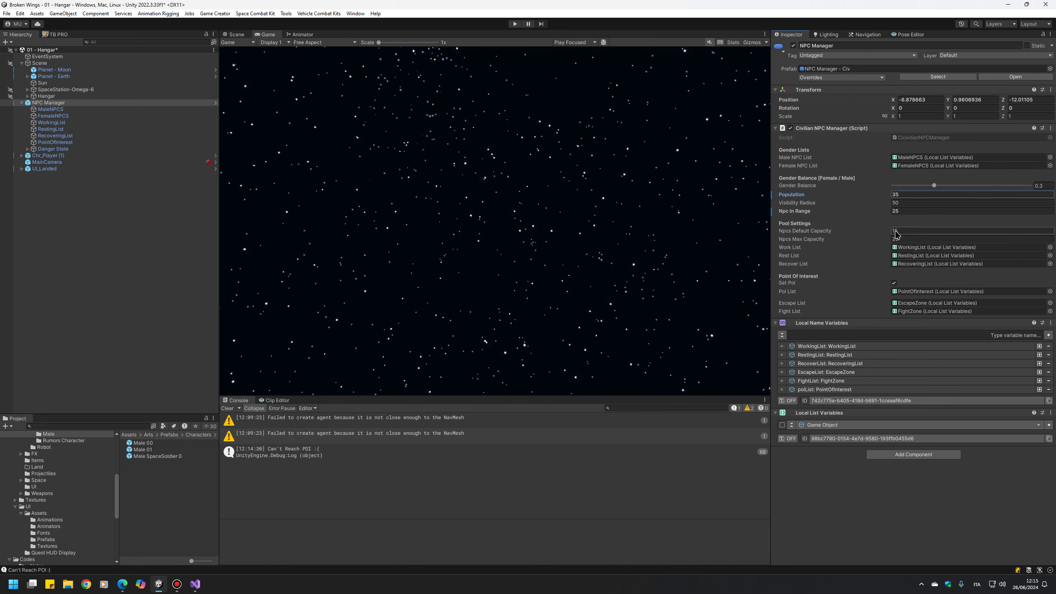
Step: Set the Npcs Default Capacity to 30 and the Npcs Max Capacity to 35, and start play mode
left_click(917, 232)
type("30")
left_click(909, 240)
type("35")
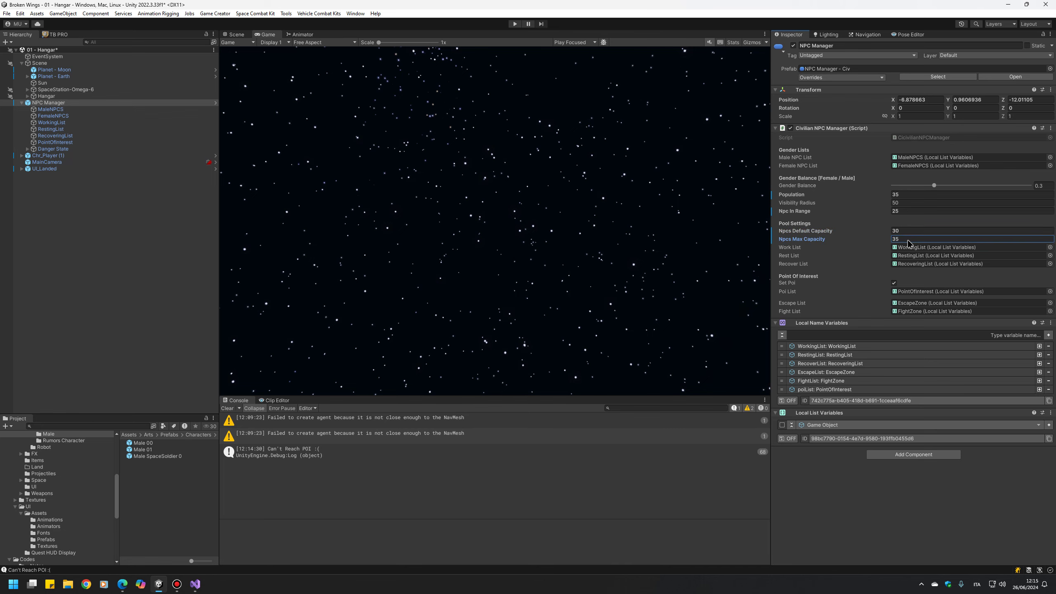
left_click(515, 24)
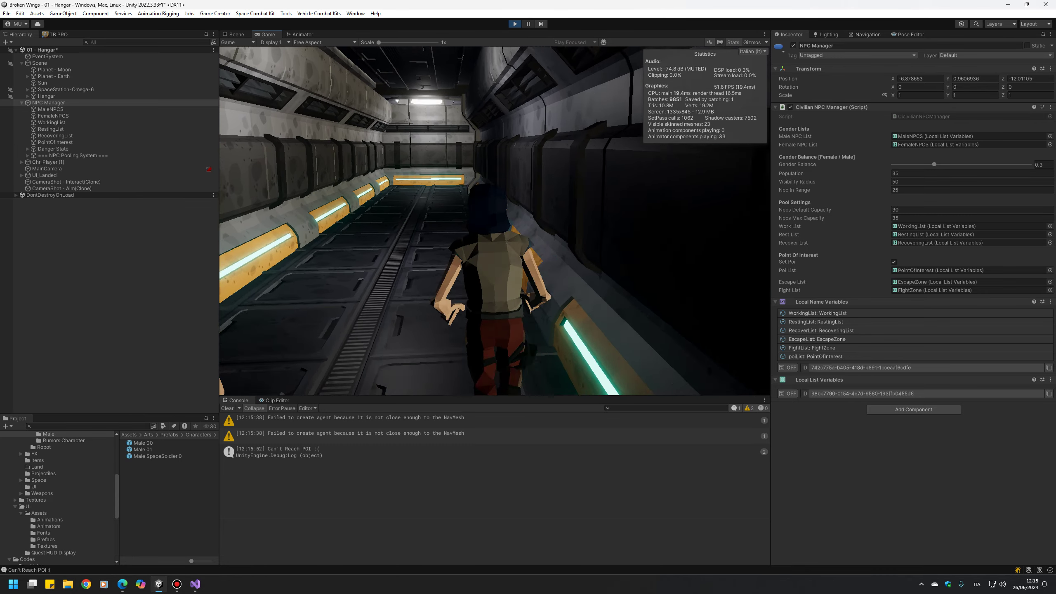
Step: Run the character out of the orange-lit corridor and across the hangar to the bay of yellow crates, observing the NPCs
key("w")
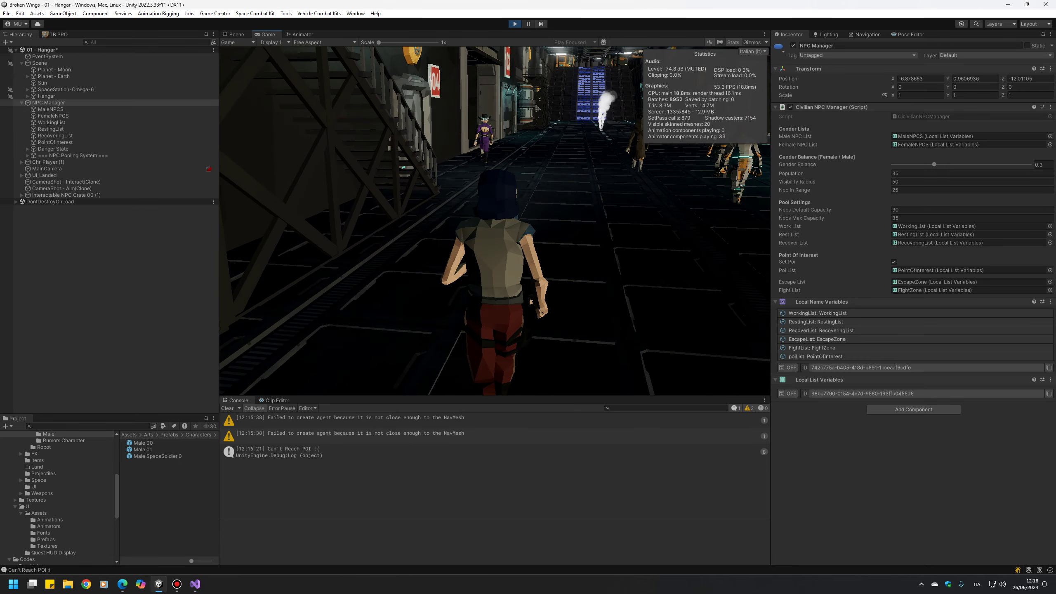
key("w")
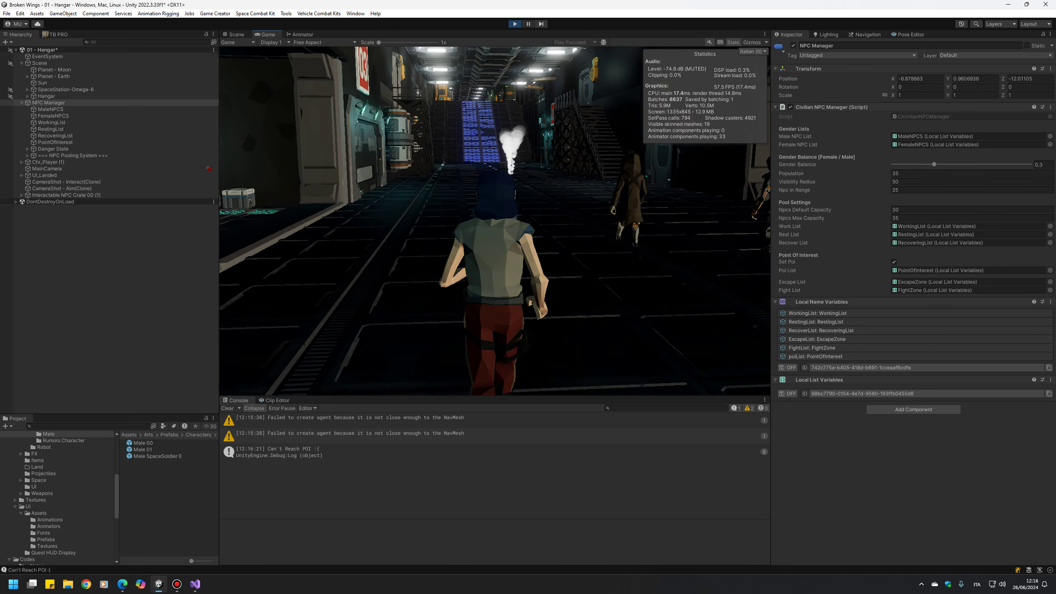
key("w")
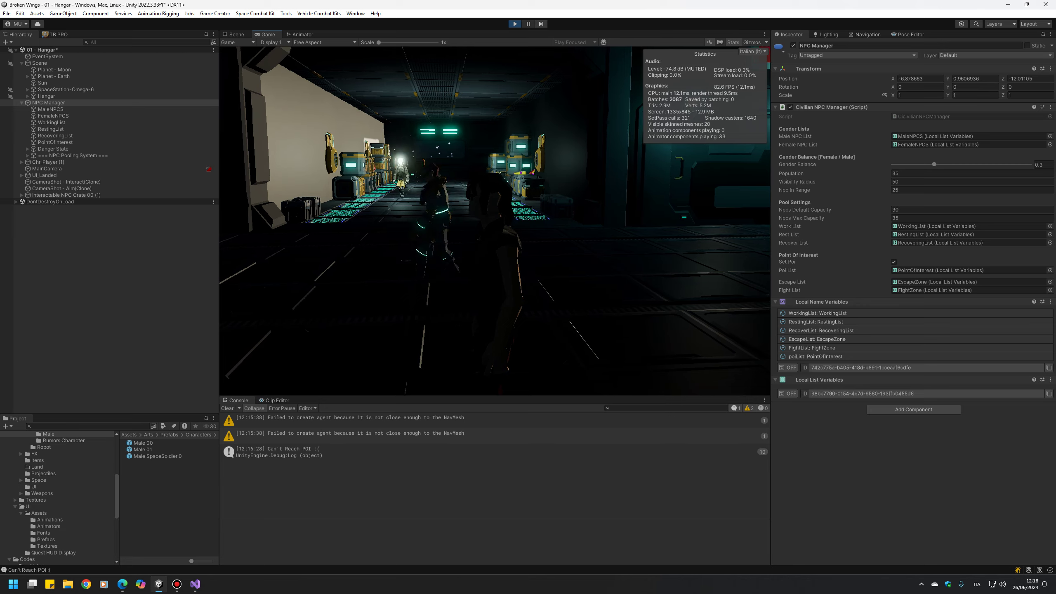
key("w")
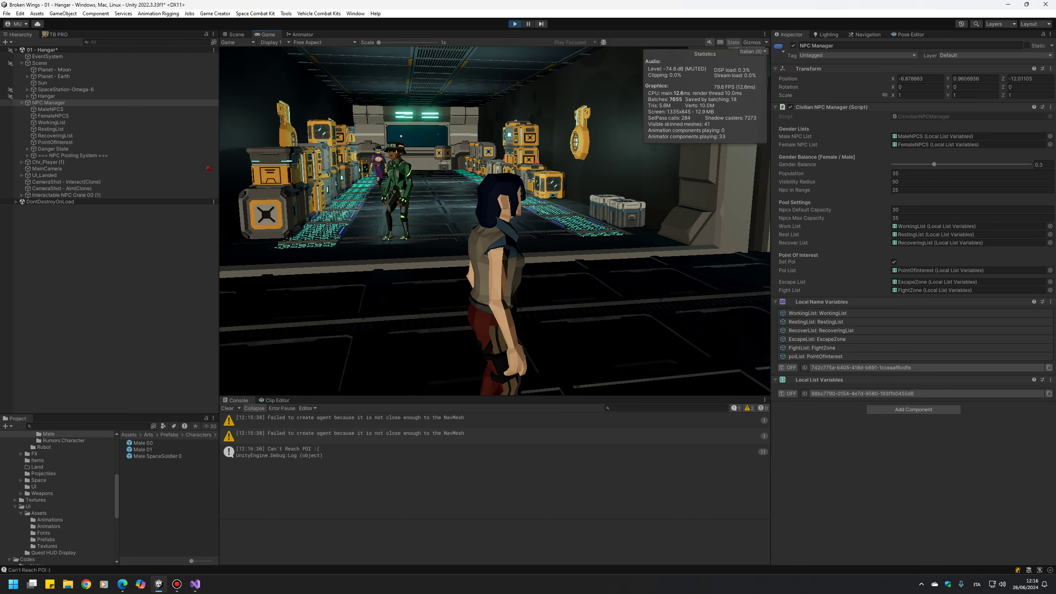
Step: Run the character from the crate bay along the main hangar floor to the white steam plume
key("w")
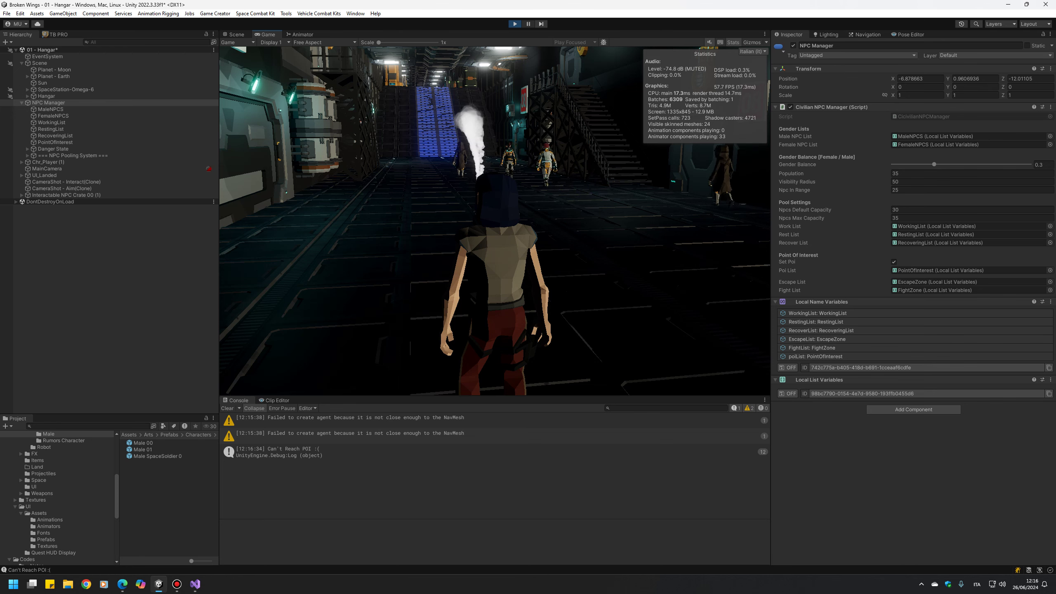
key("w")
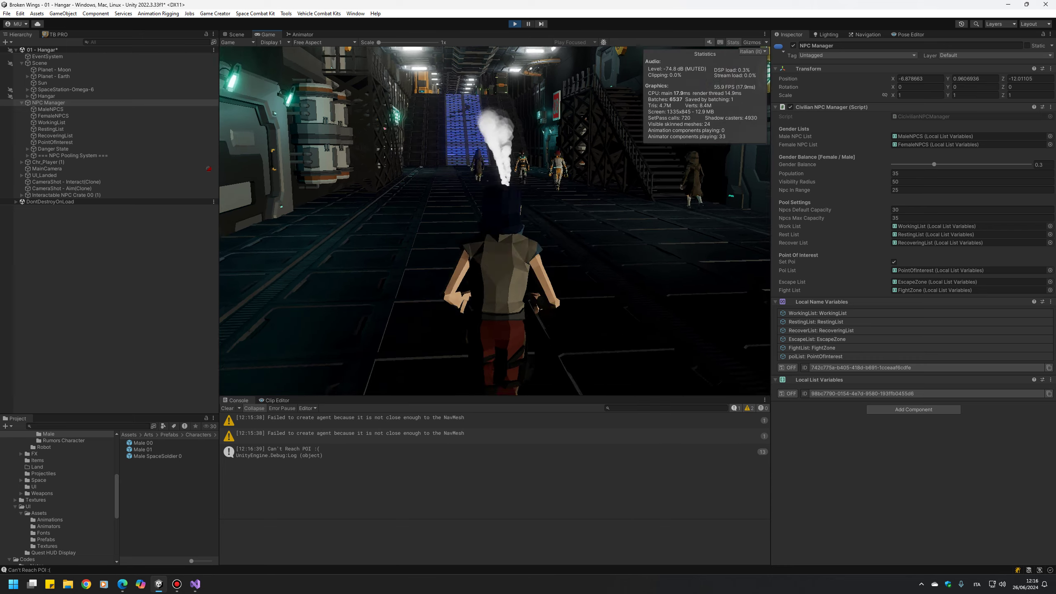
key("w")
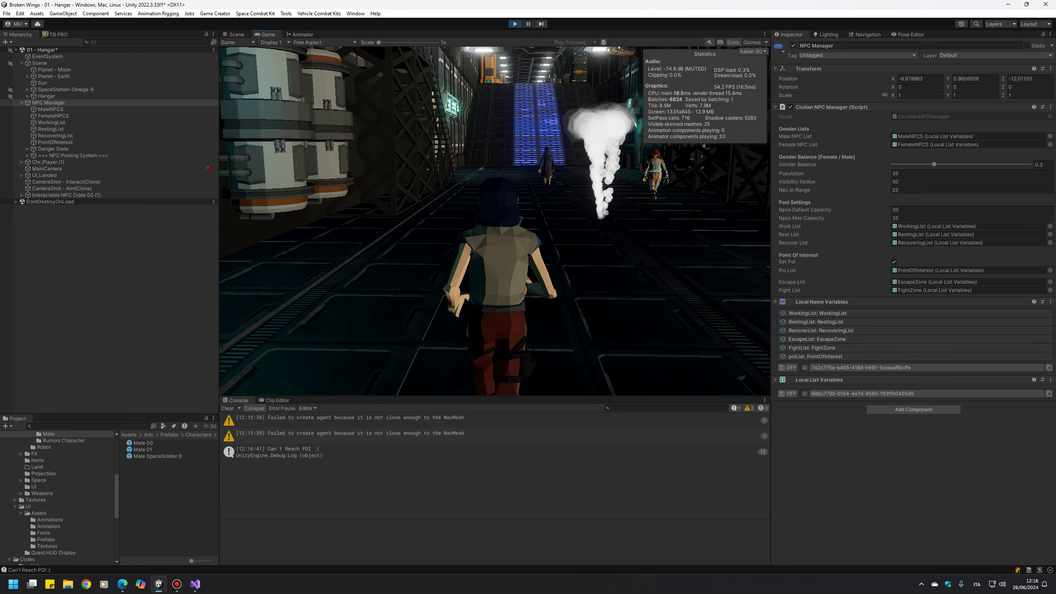
key("w")
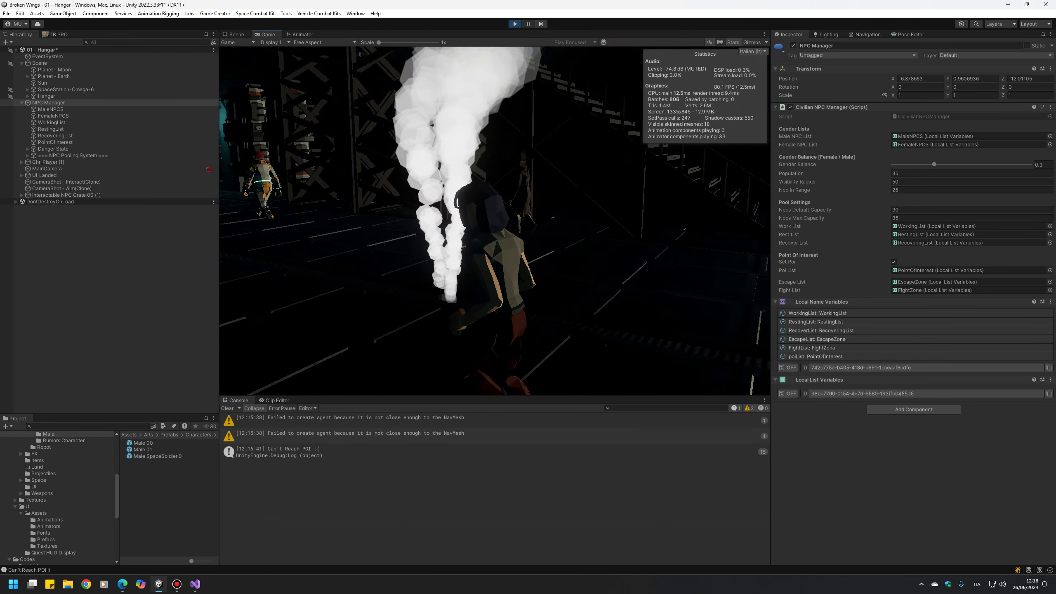
key("w")
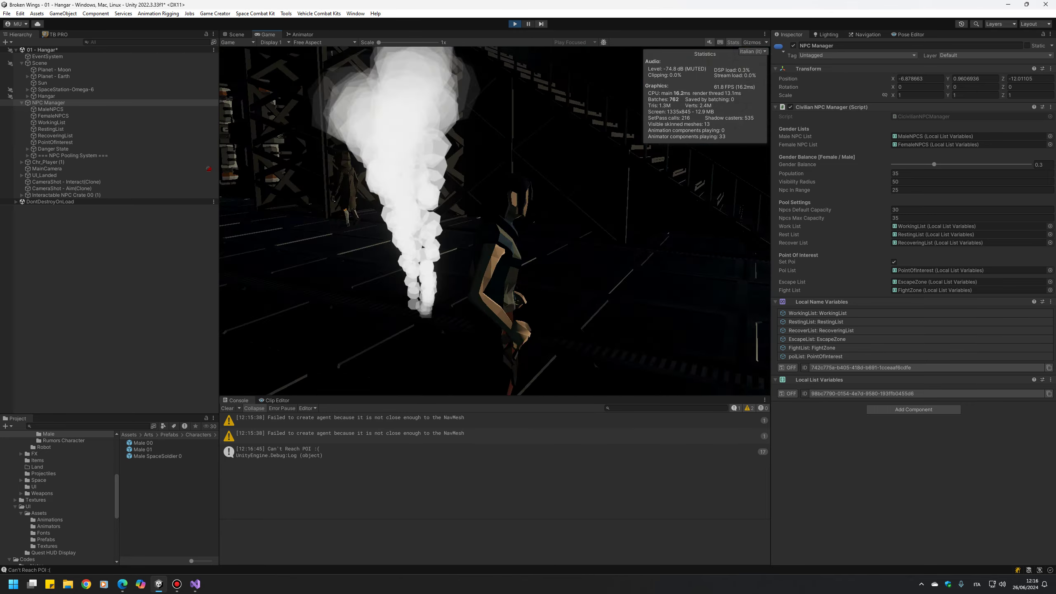
Step: Run the character past the 03 sign and the blue-lit stairs into the container-lined hall to observe the NPC crowd
key("w")
key("w")
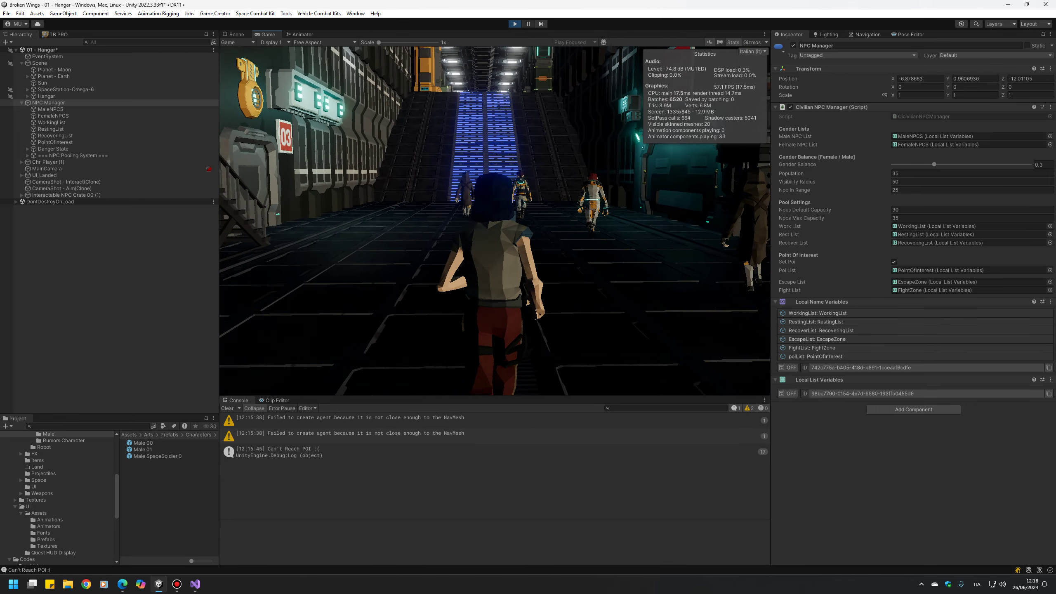
key("w")
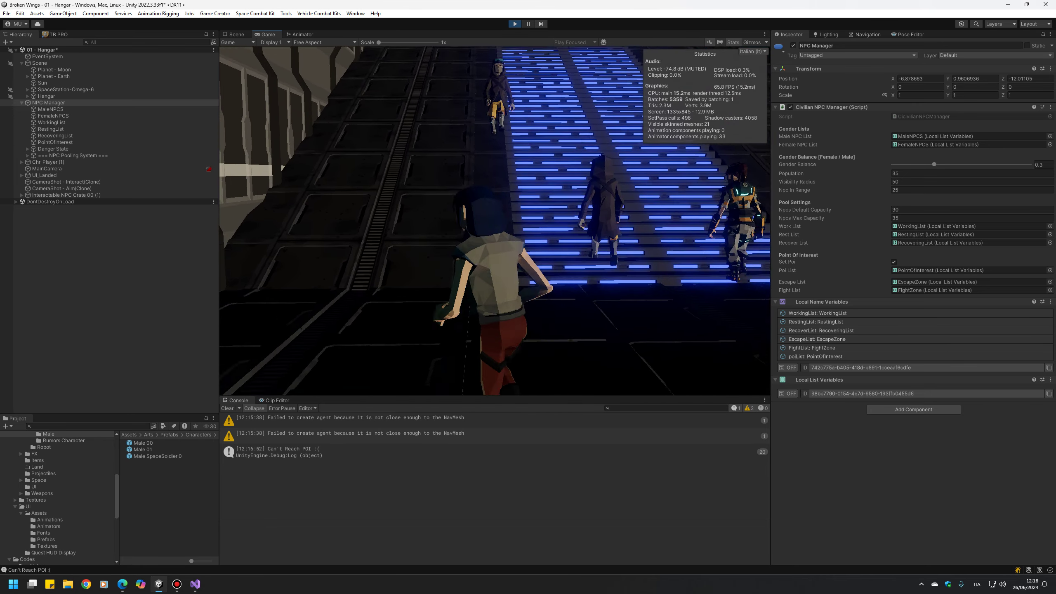
key("w")
key("w")
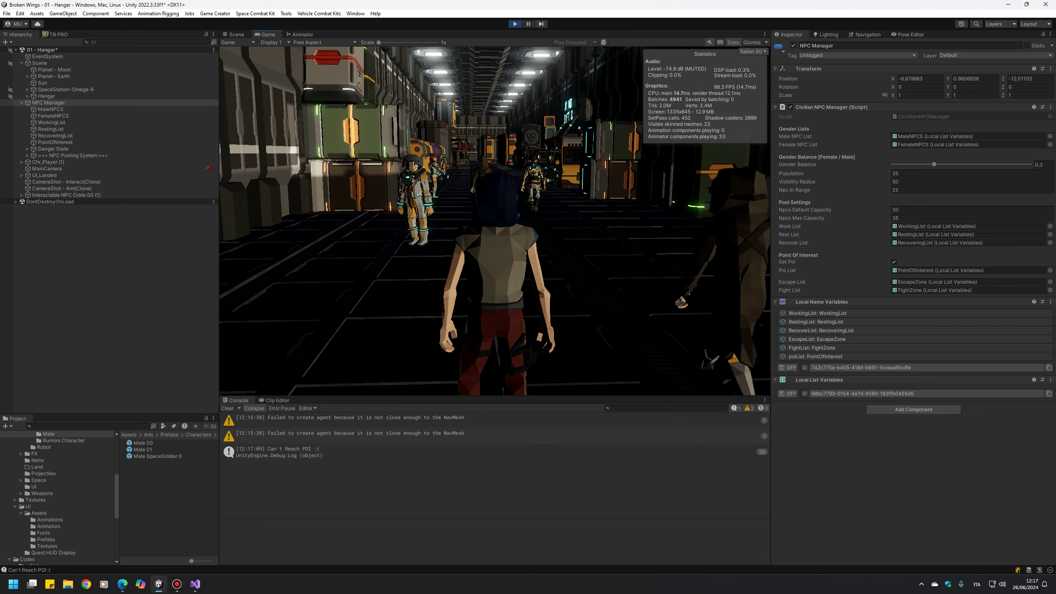
key("w")
key("d")
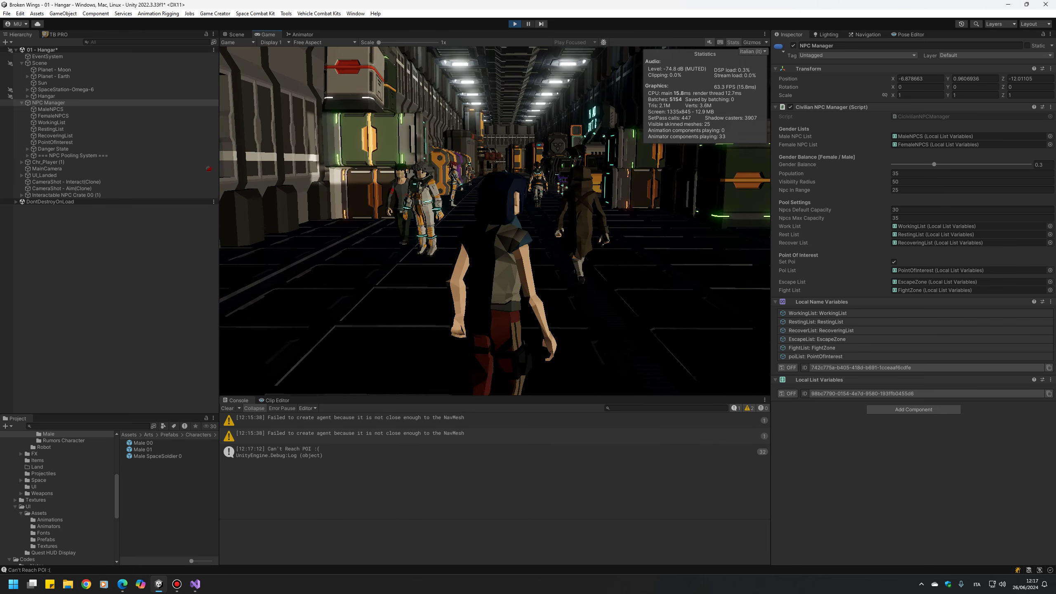